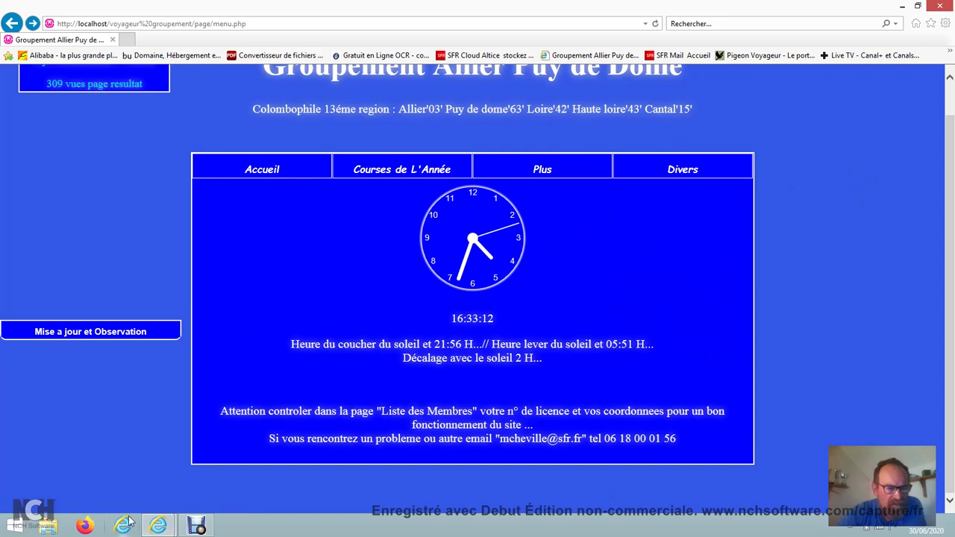
Switch to the FCF federation website window and look through the full list of release permits for 2020-06-28
click(902, 6)
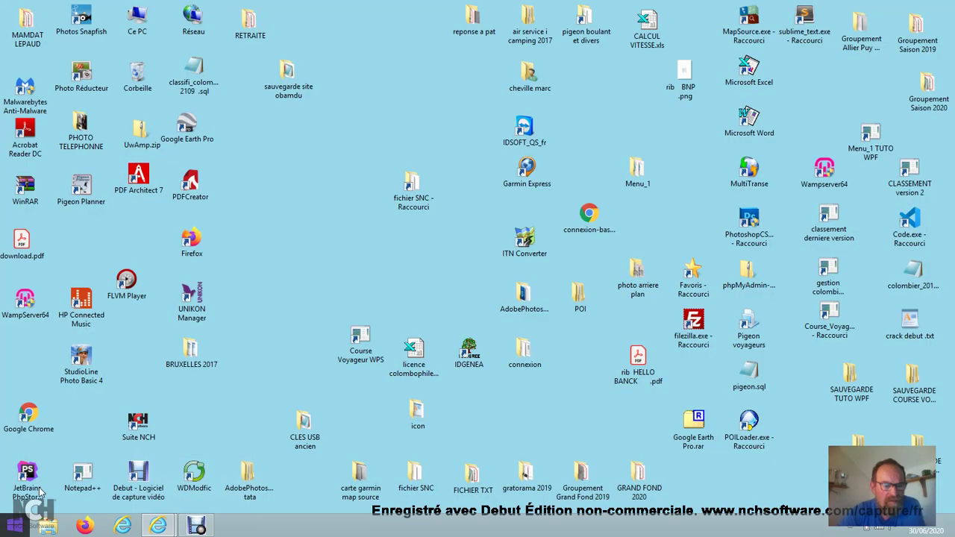
mouse_move(157, 530)
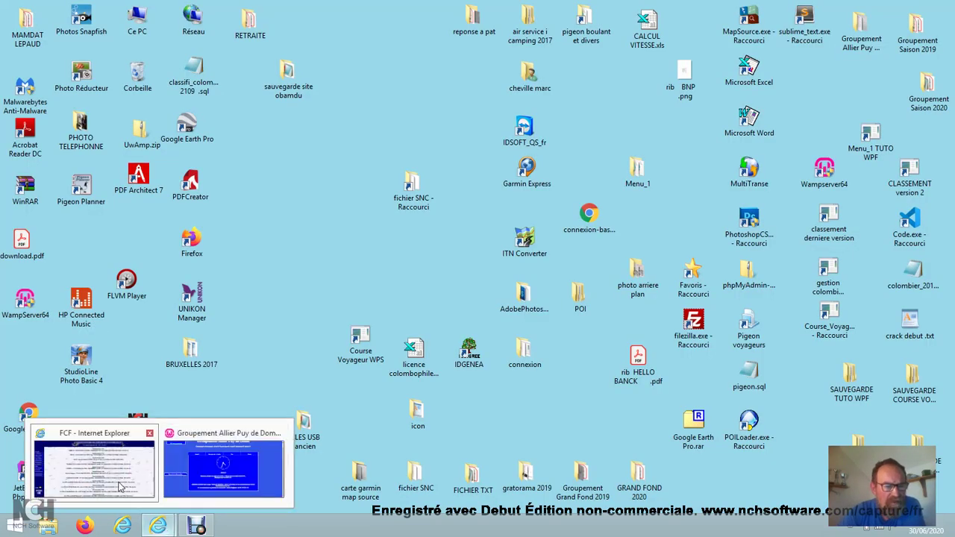
click(130, 498)
mouse_move(19, 166)
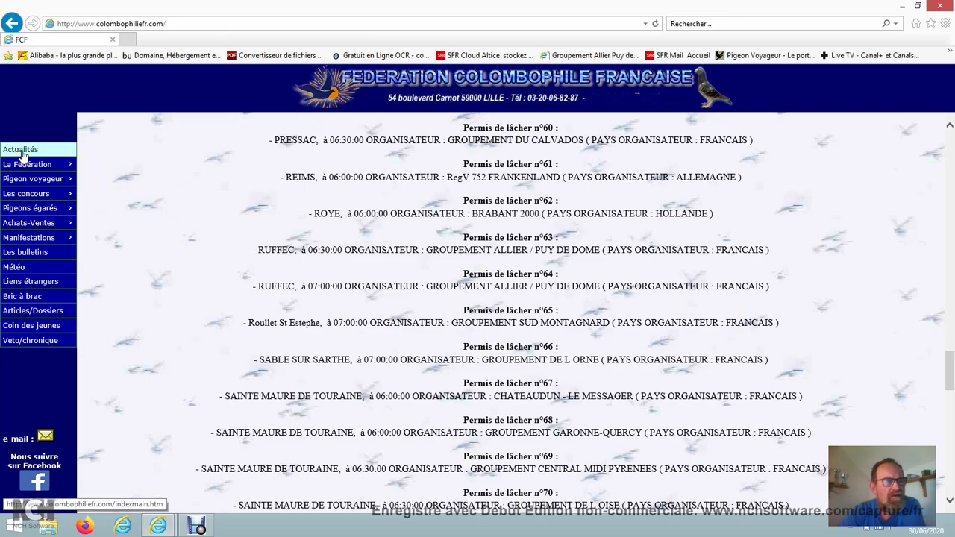
scroll(730, 249, up, 12)
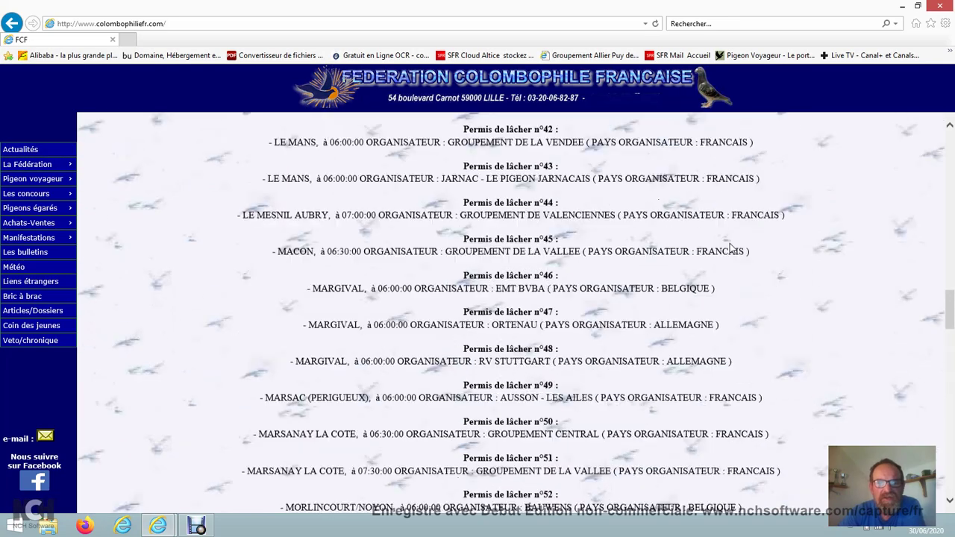
scroll(730, 249, up, 15)
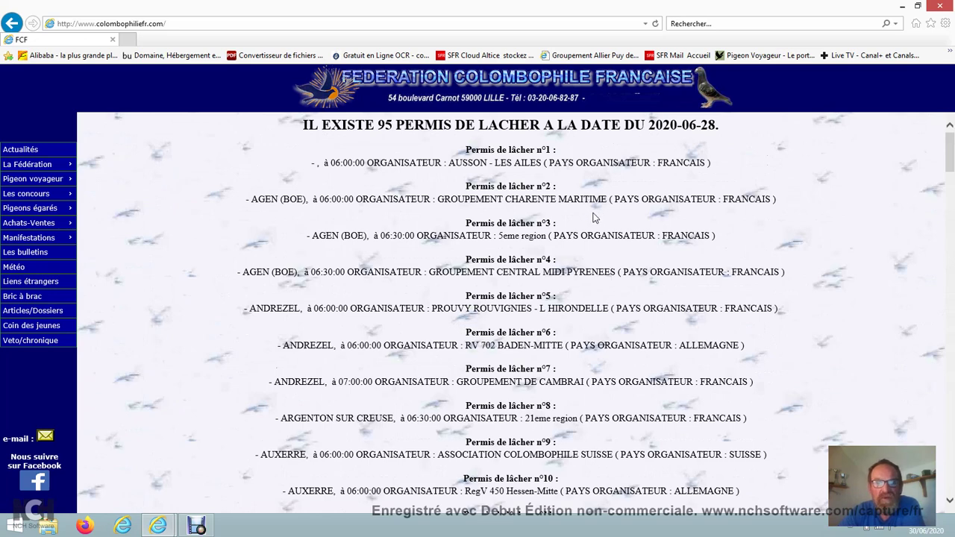
scroll(597, 221, down, 7)
scroll(590, 224, down, 20)
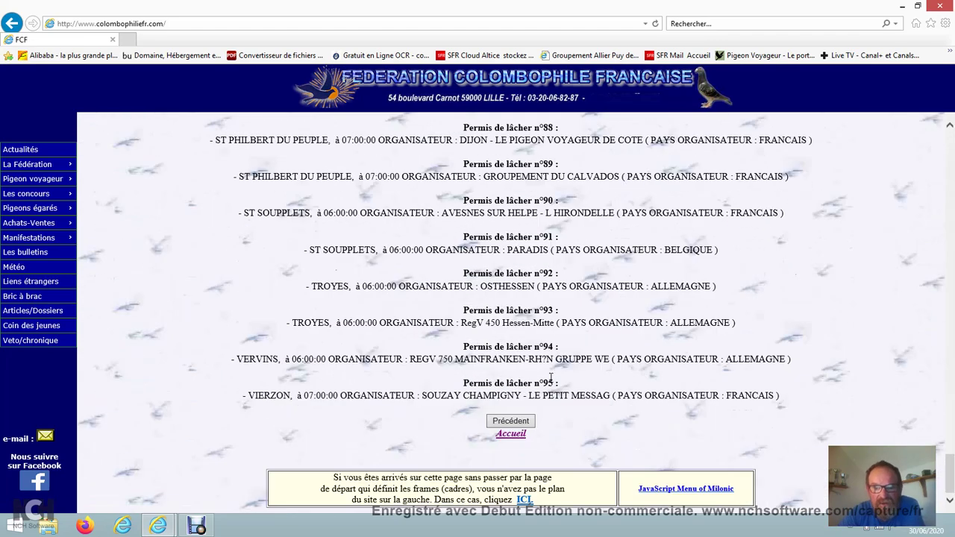
scroll(583, 383, up, 4)
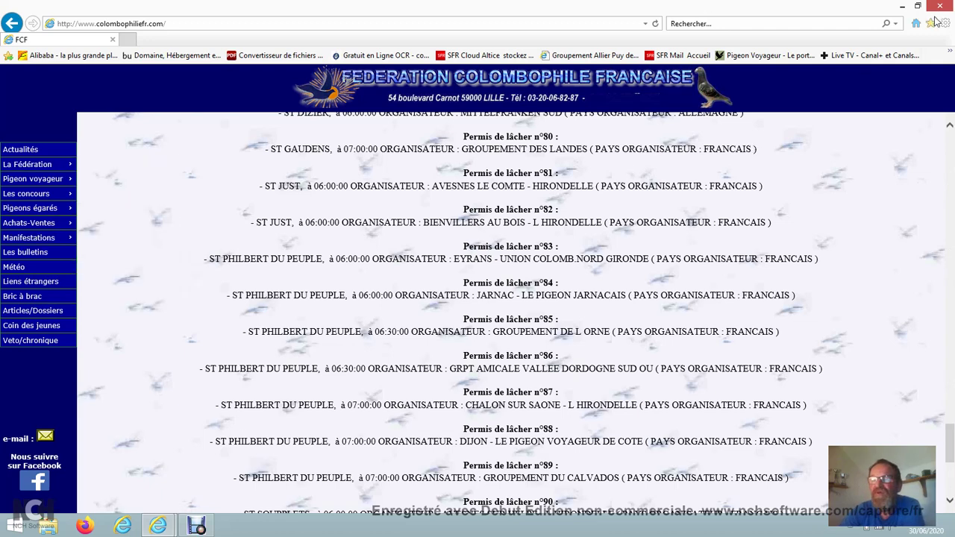
Return to the Groupement Allier Puy de Dome site, open the Permis Lacher Federation map, and dismiss its notice and help box
click(906, 6)
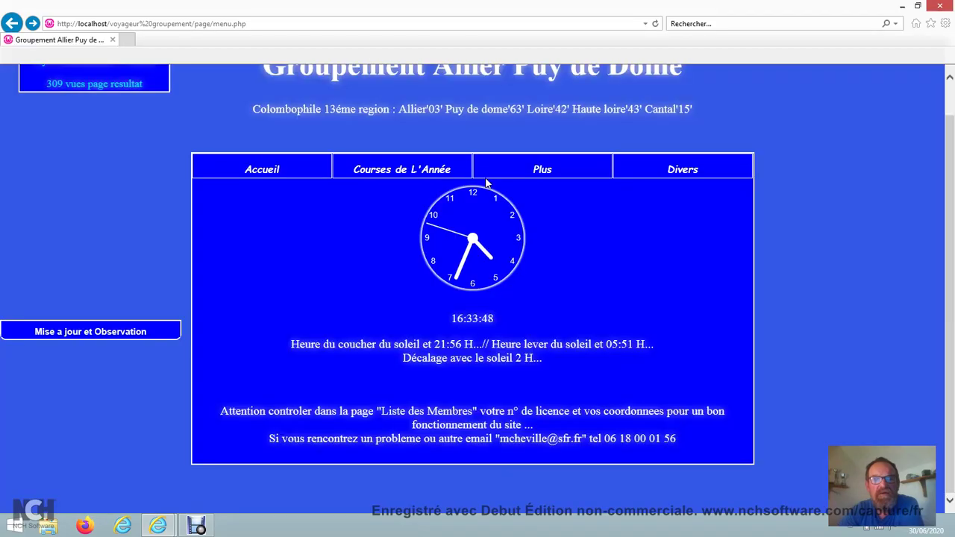
mouse_move(511, 180)
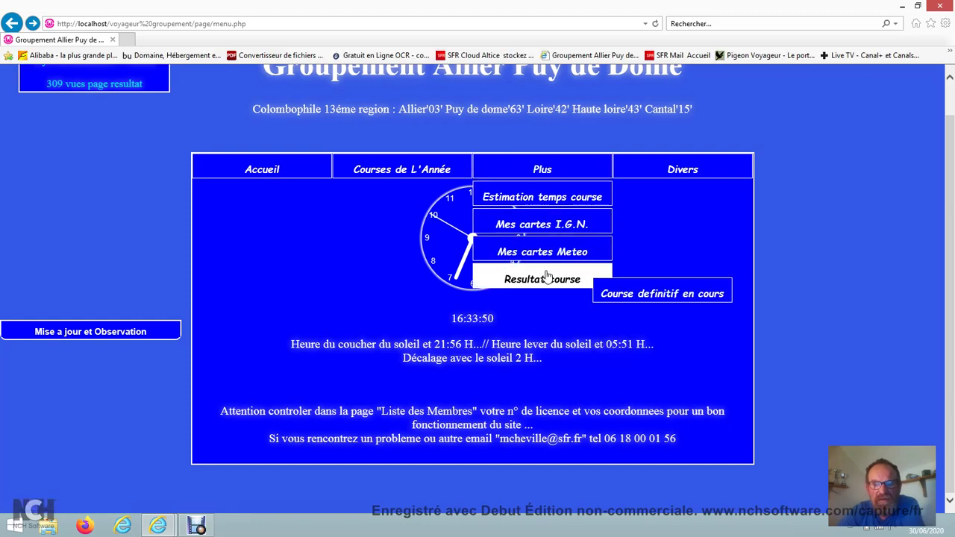
mouse_move(575, 229)
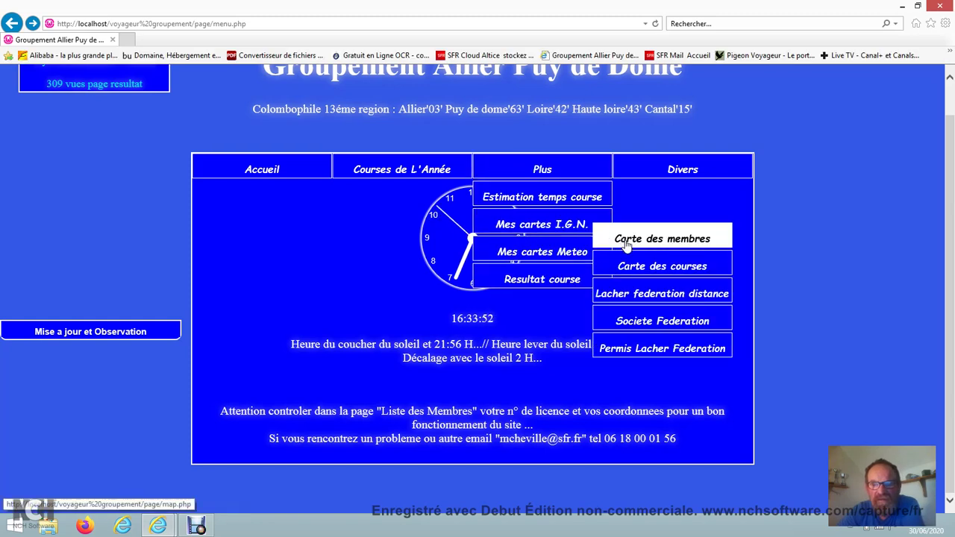
click(650, 352)
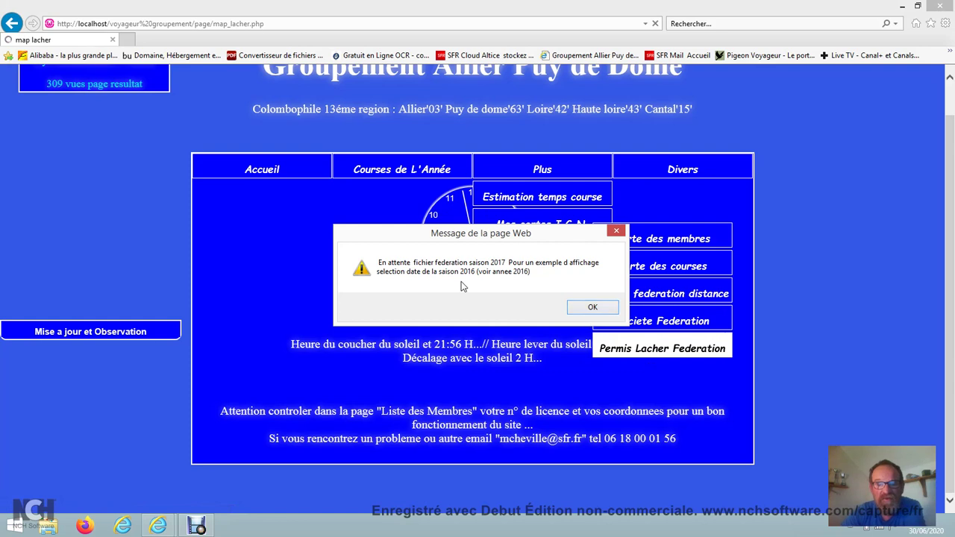
click(593, 308)
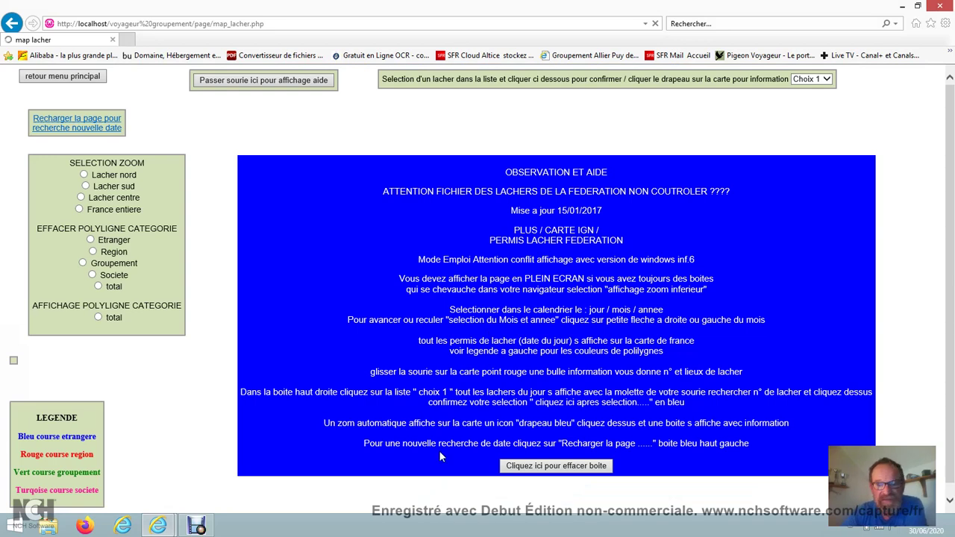
click(533, 467)
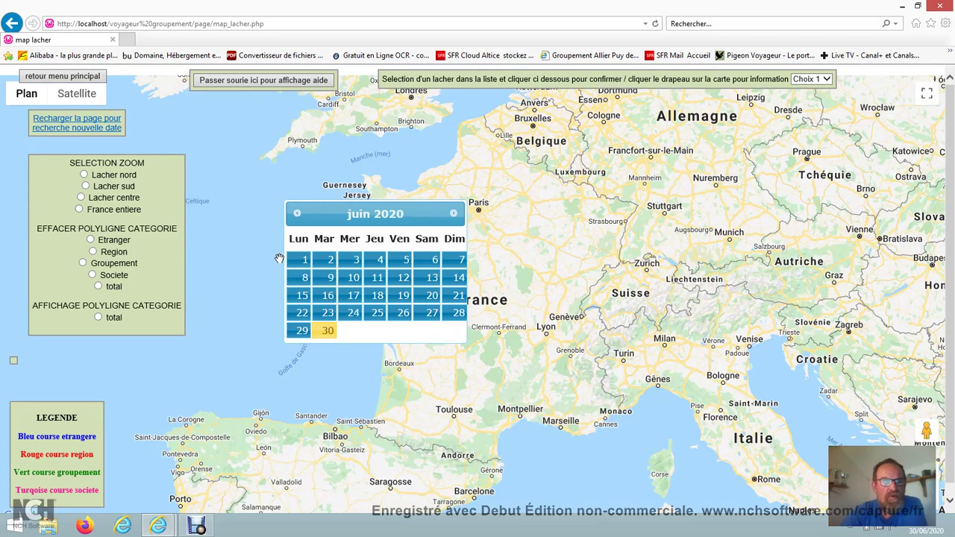
Go back to July 2016 in the calendar and choose the 17th to plot that day's releases on the map
click(297, 215)
click(297, 215)
click(297, 215)
click(297, 215)
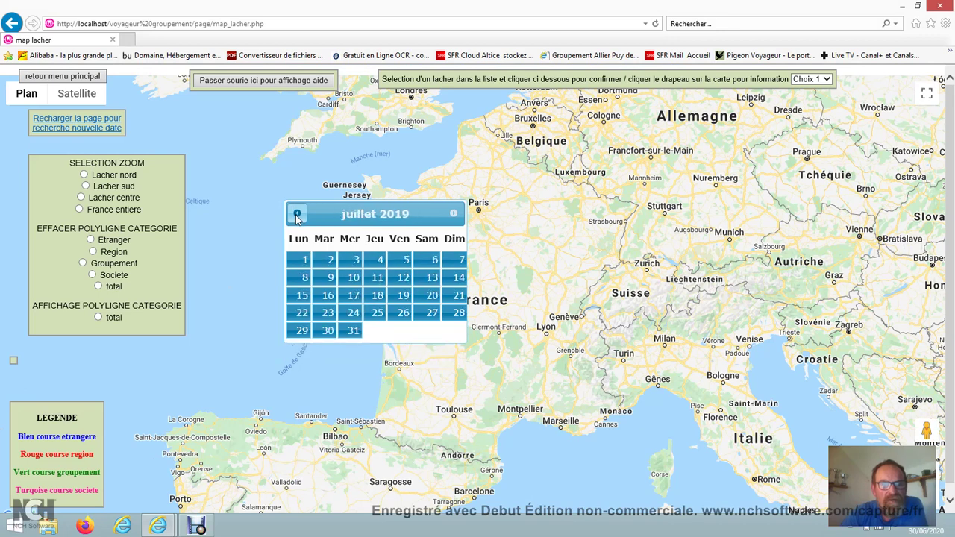
double_click(297, 215)
double_click(297, 215)
double_click(297, 215)
click(297, 215)
double_click(297, 215)
click(297, 214)
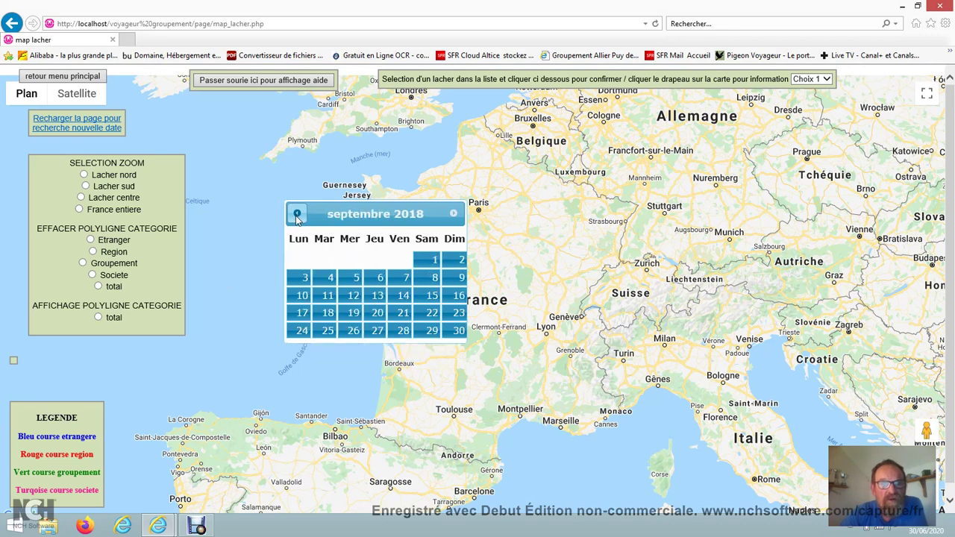
double_click(297, 215)
double_click(297, 215)
double_click(297, 215)
click(297, 215)
double_click(297, 215)
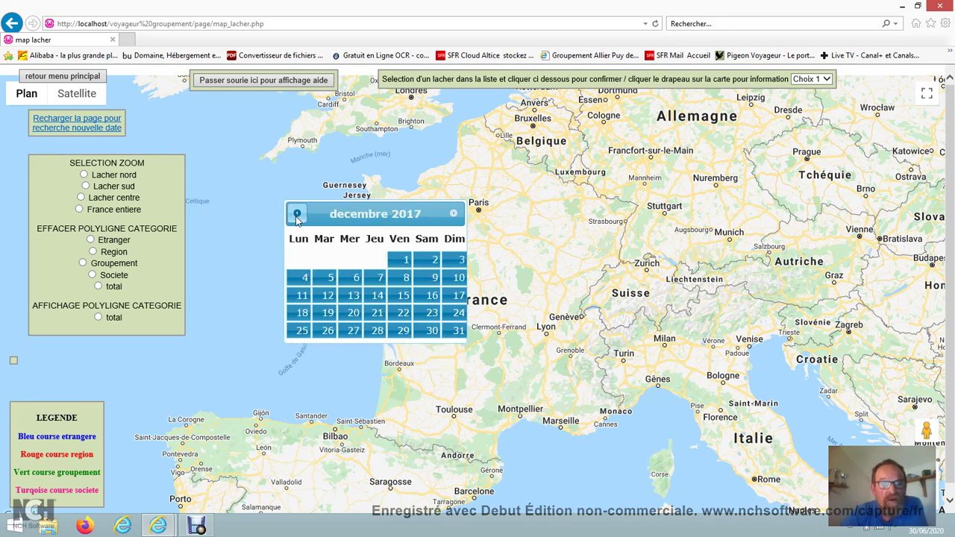
double_click(297, 214)
double_click(297, 215)
double_click(297, 215)
click(297, 215)
double_click(297, 215)
click(297, 215)
double_click(297, 215)
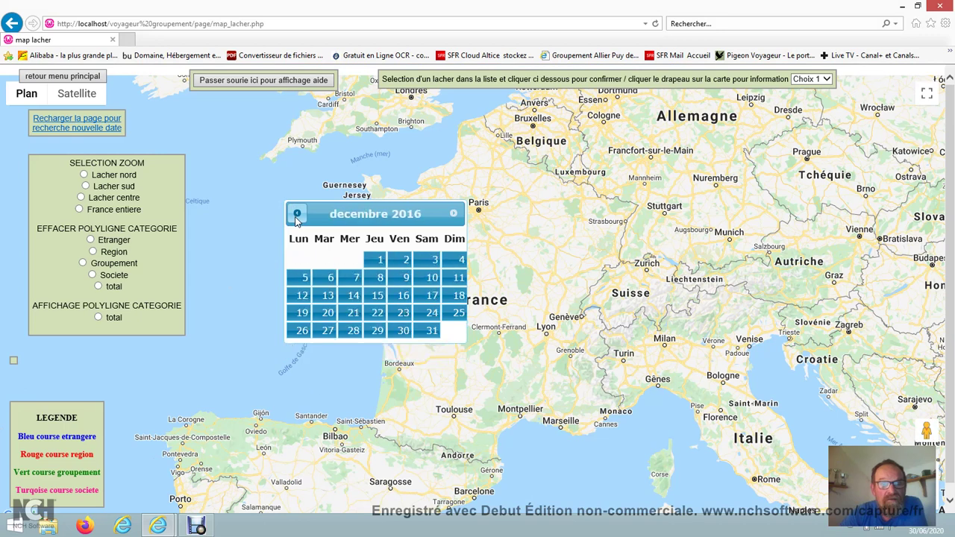
double_click(298, 215)
double_click(297, 215)
click(297, 215)
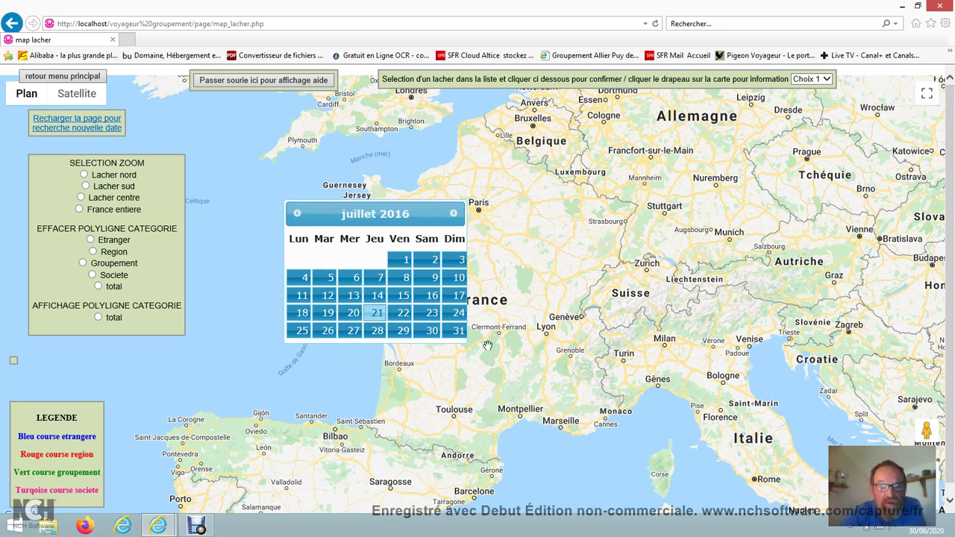
click(459, 312)
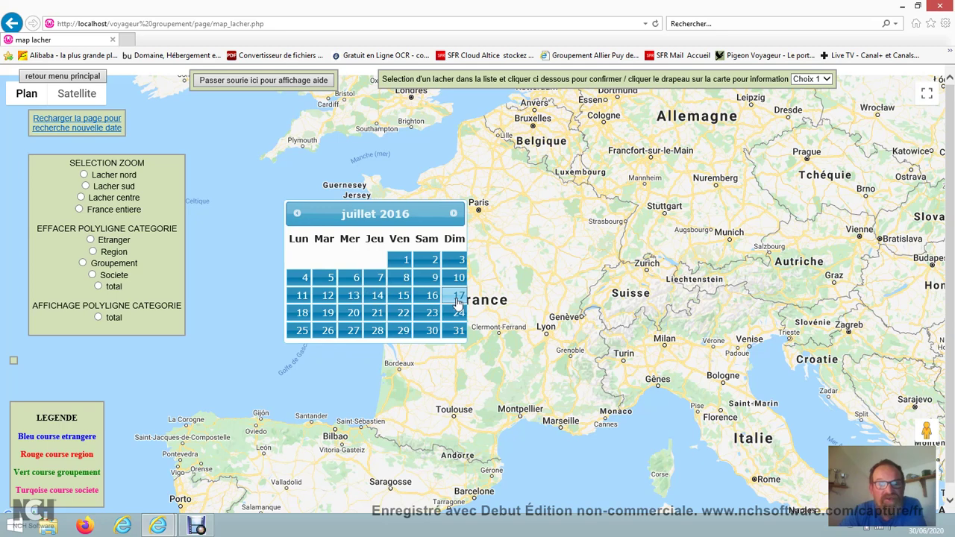
click(655, 414)
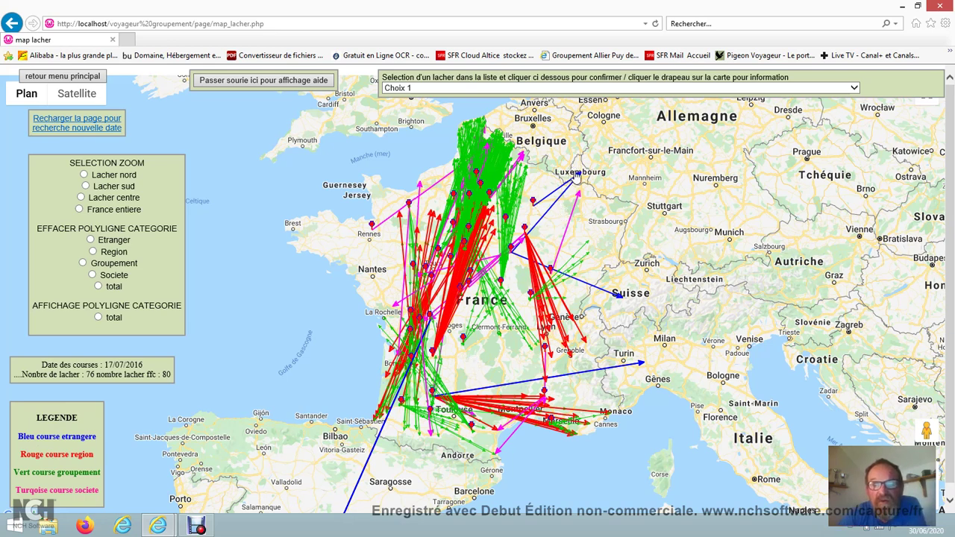
Examine the release number and place on several map markers, using the Lacher centre zoom
mouse_move(534, 204)
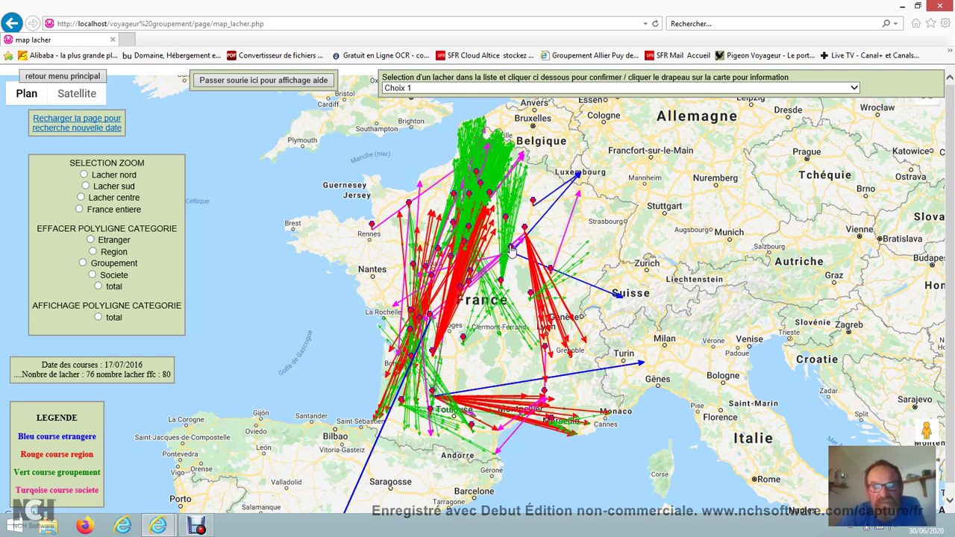
mouse_move(512, 251)
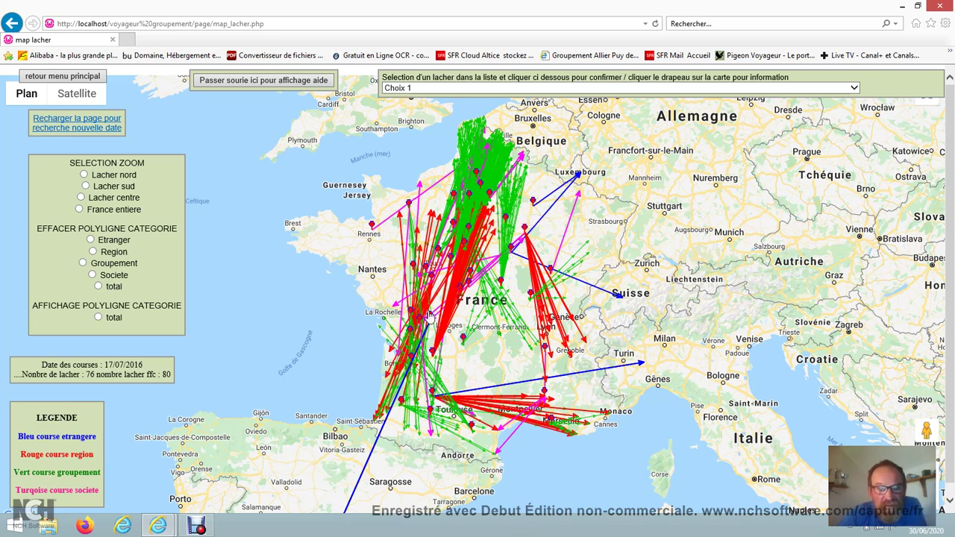
mouse_move(429, 317)
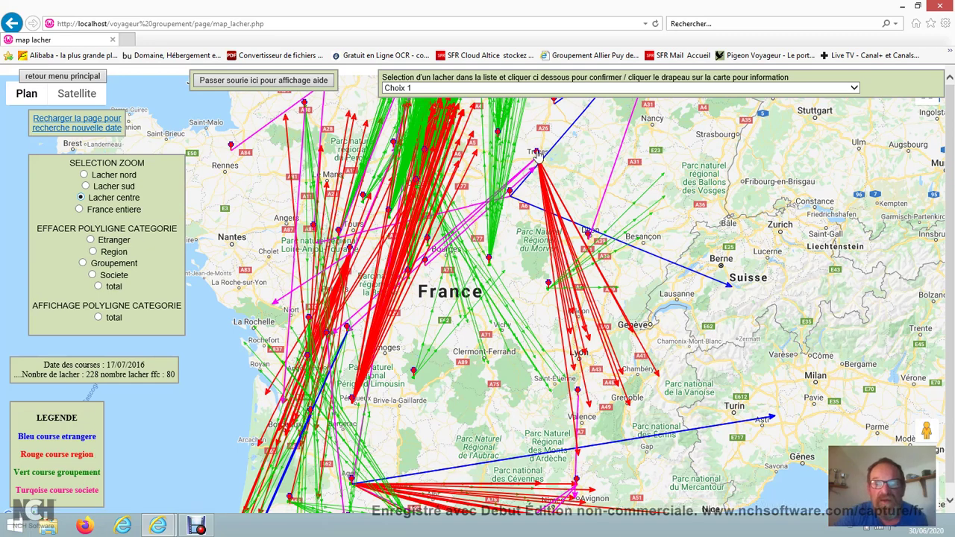
mouse_move(537, 154)
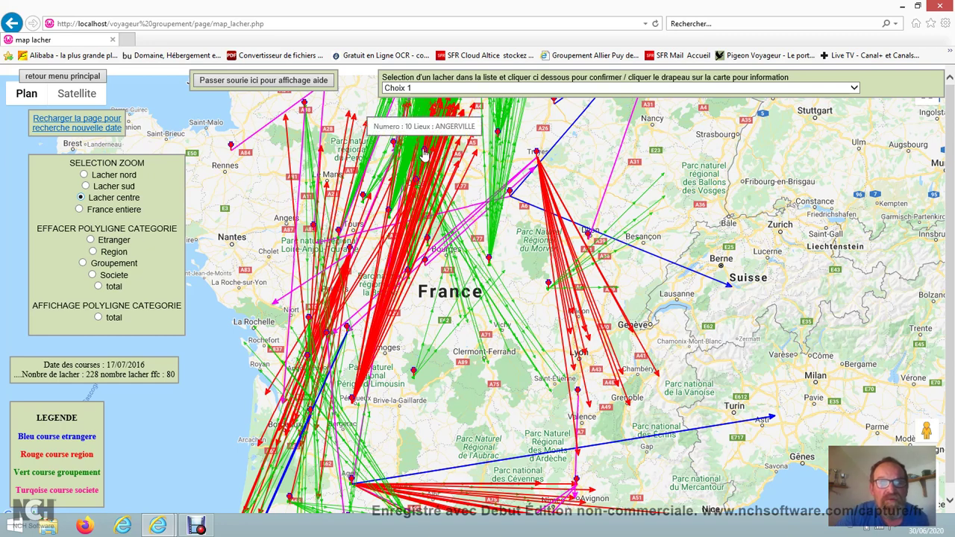
Select release 10, ANGERVILLE by GROUPEMENT ALLIER / PUY DE DOME, from the release list and bring its flag into view on the map
click(856, 88)
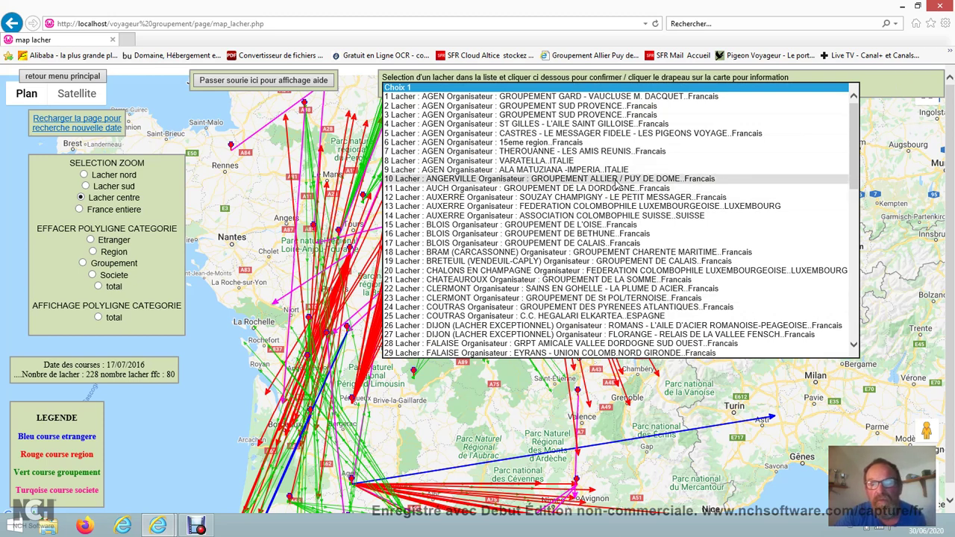
click(560, 181)
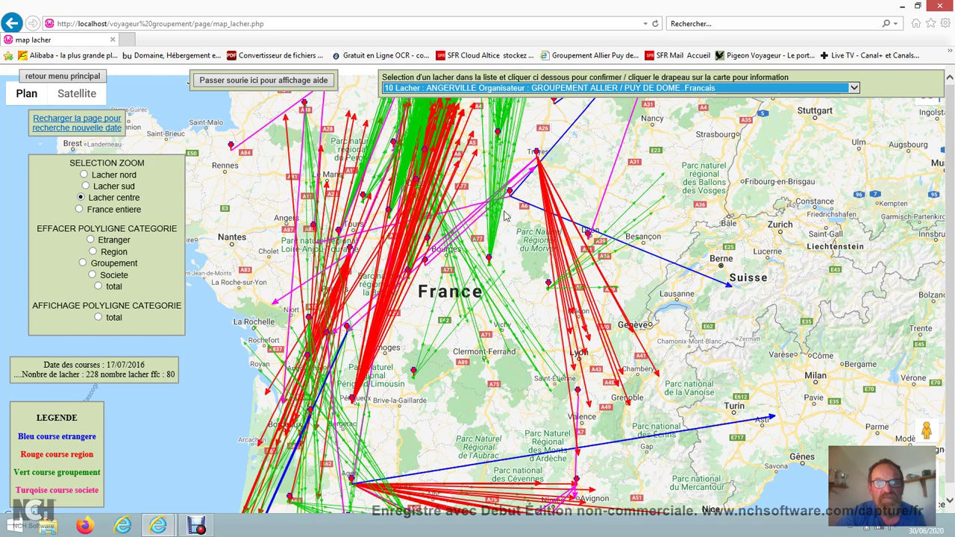
scroll(385, 129, up, 1)
drag(385, 129, 475, 294)
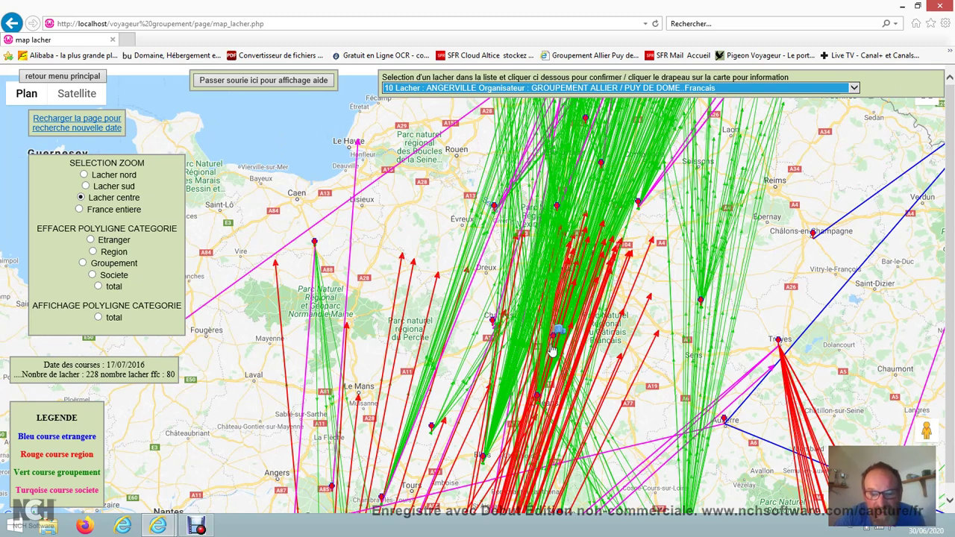
Check the marker just south of the Angerville flag and browse the release list for the SARAN (ORLEANS) releases, keeping the current selection
mouse_move(555, 342)
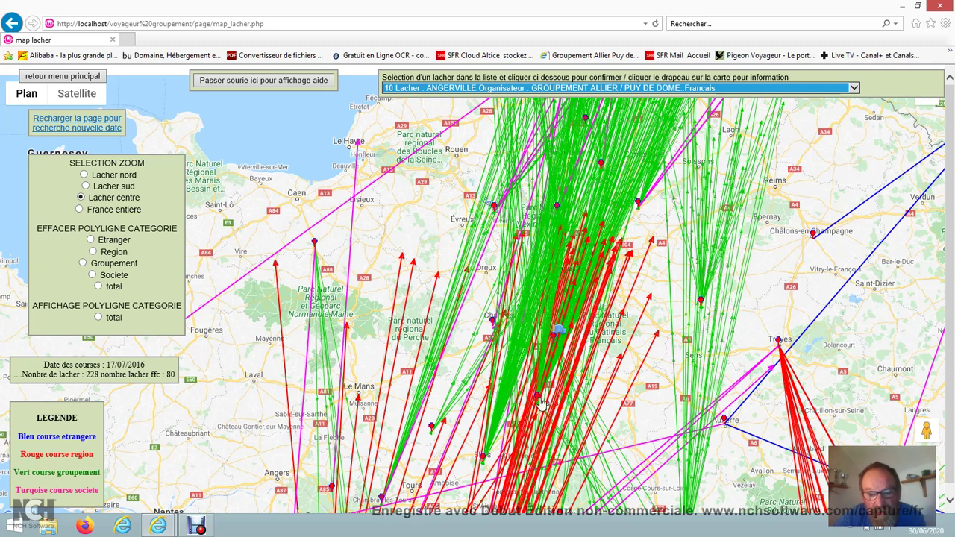
mouse_move(536, 399)
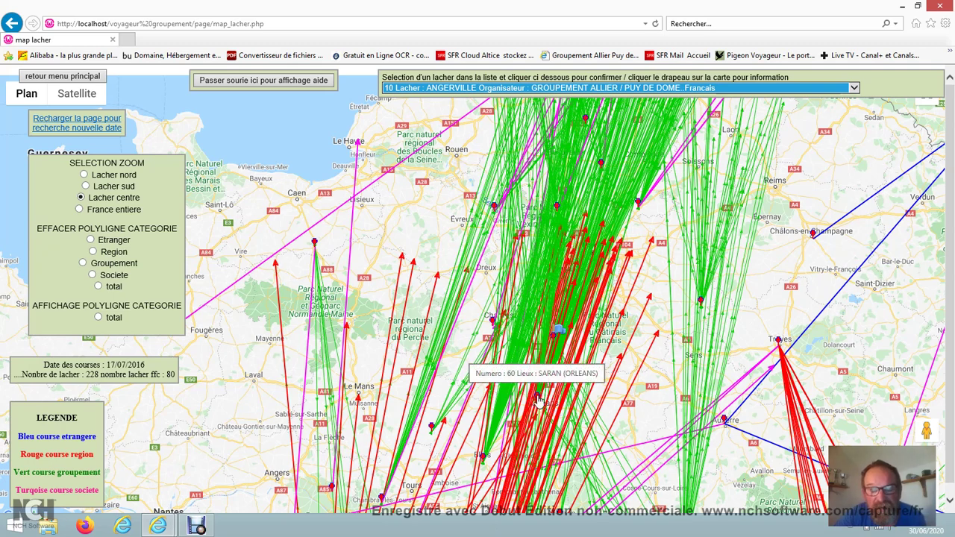
click(854, 88)
scroll(446, 230, down, 10)
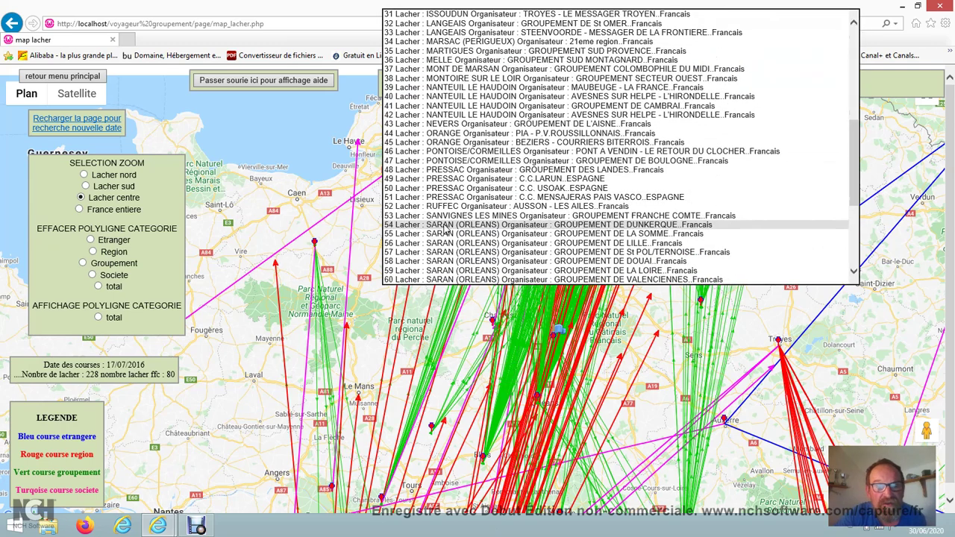
scroll(446, 230, down, 7)
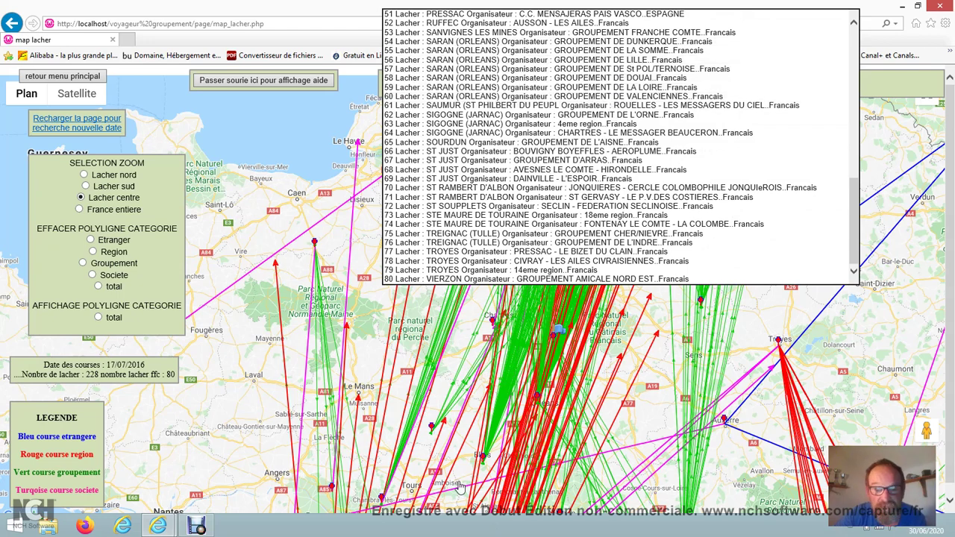
scroll(626, 391, down, 1)
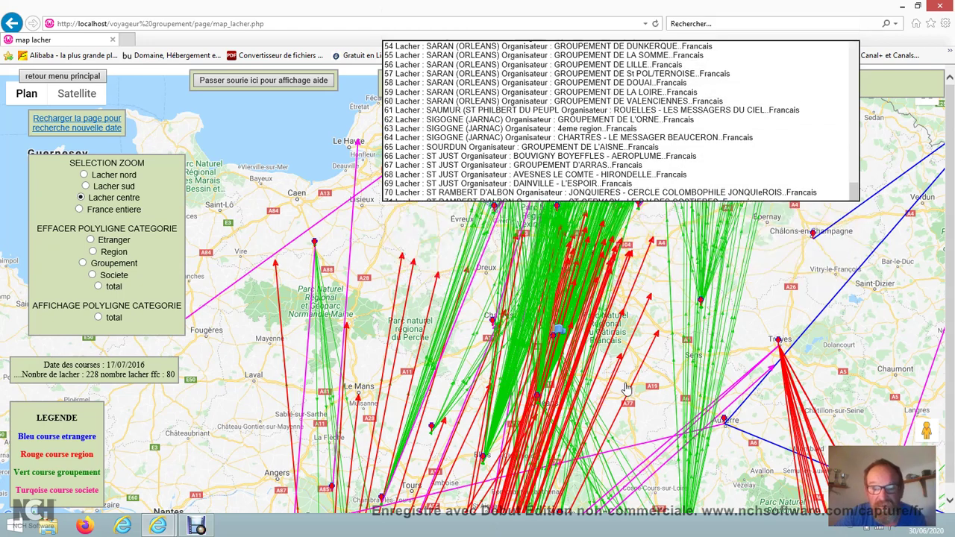
click(625, 388)
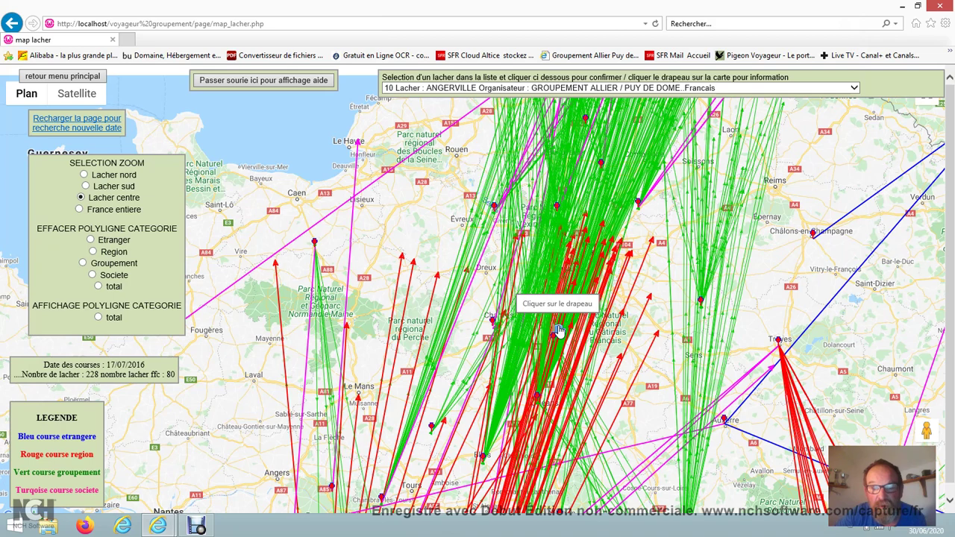
View the race information attached to the blue Angerville flag on the map, and close its information box
click(560, 330)
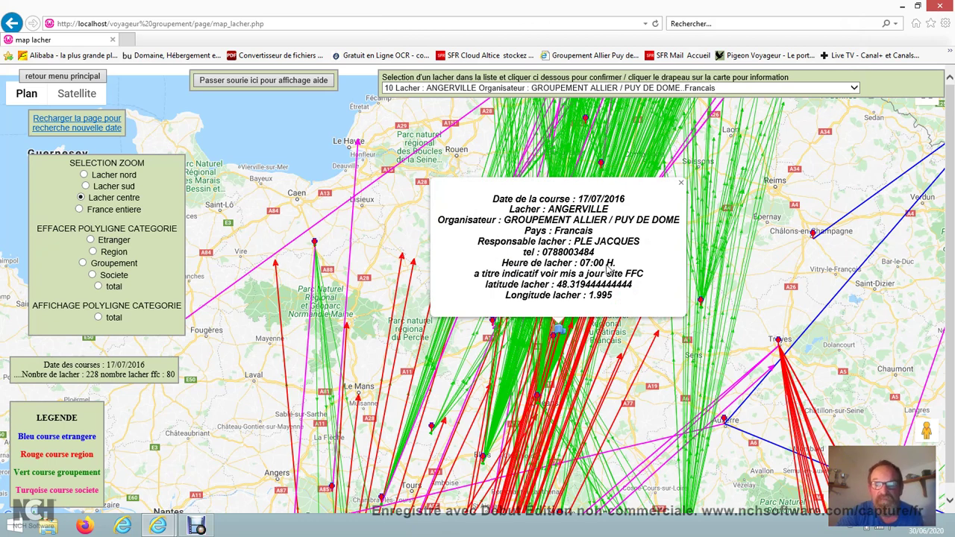
click(681, 186)
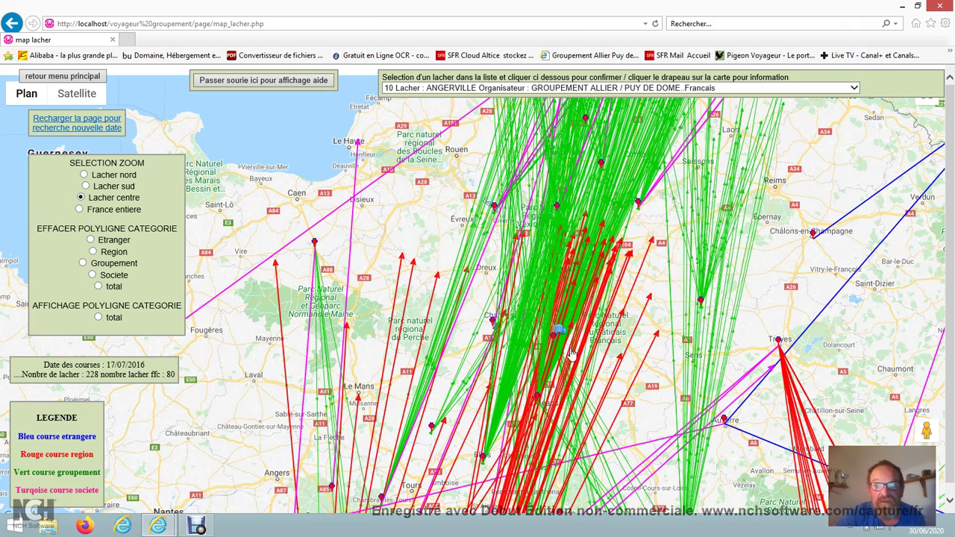
Zoom the map to France entiere and display all race polylines except the Etranger category
click(79, 211)
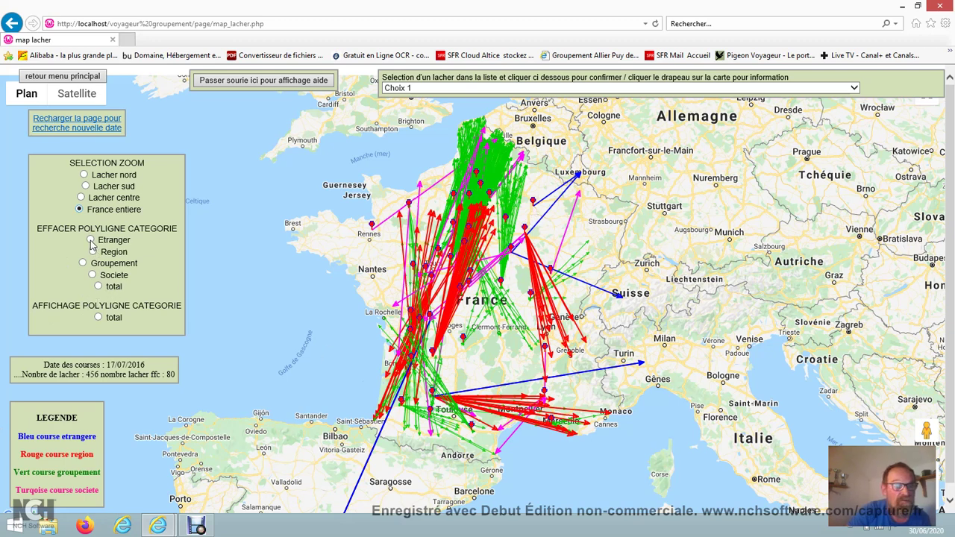
click(113, 317)
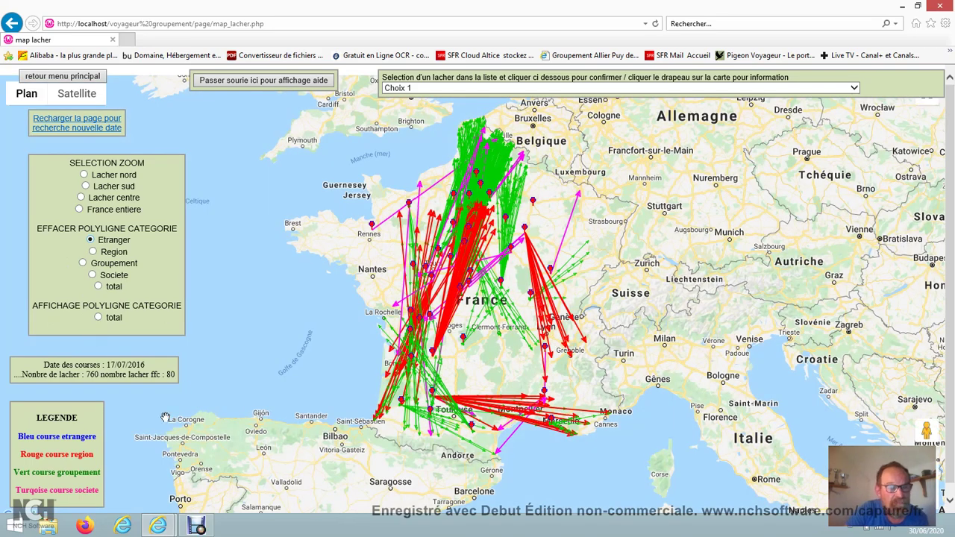
Browse the full list of releases from AGEN to VIERZON, keeping Choix 1 selected
click(855, 89)
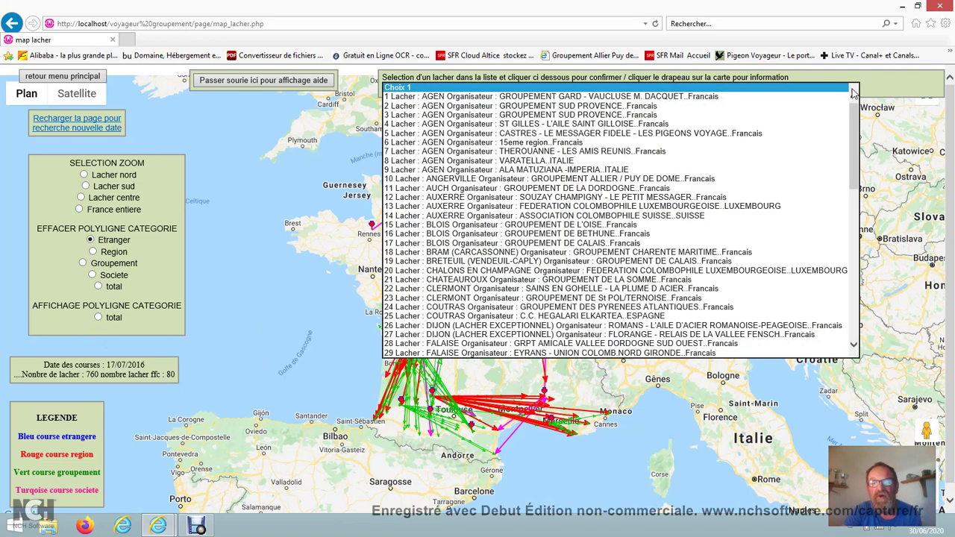
scroll(597, 233, down, 15)
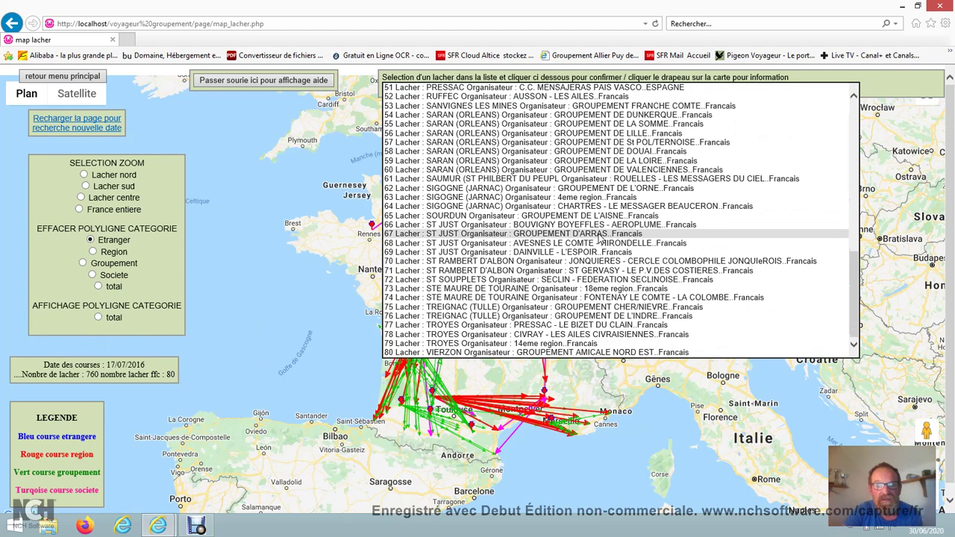
scroll(526, 266, up, 5)
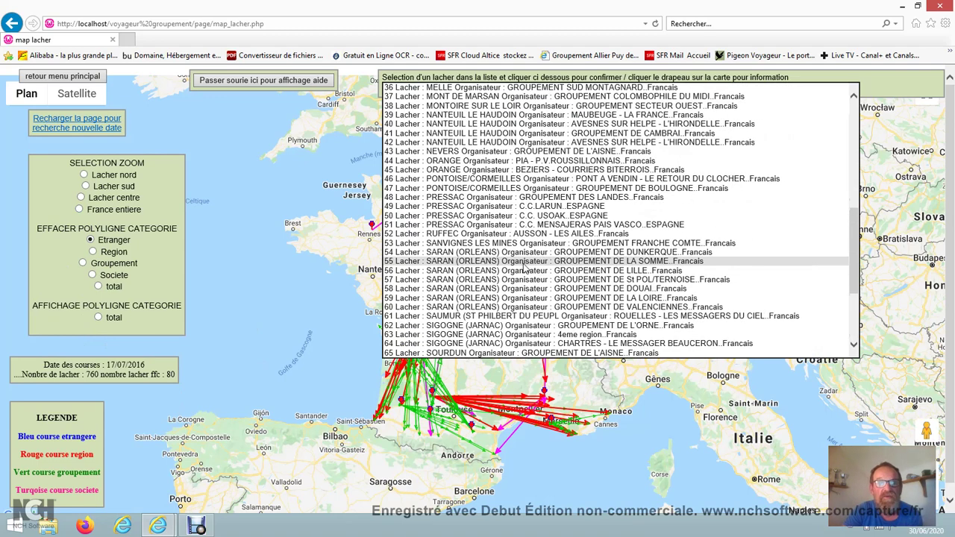
scroll(525, 268, up, 12)
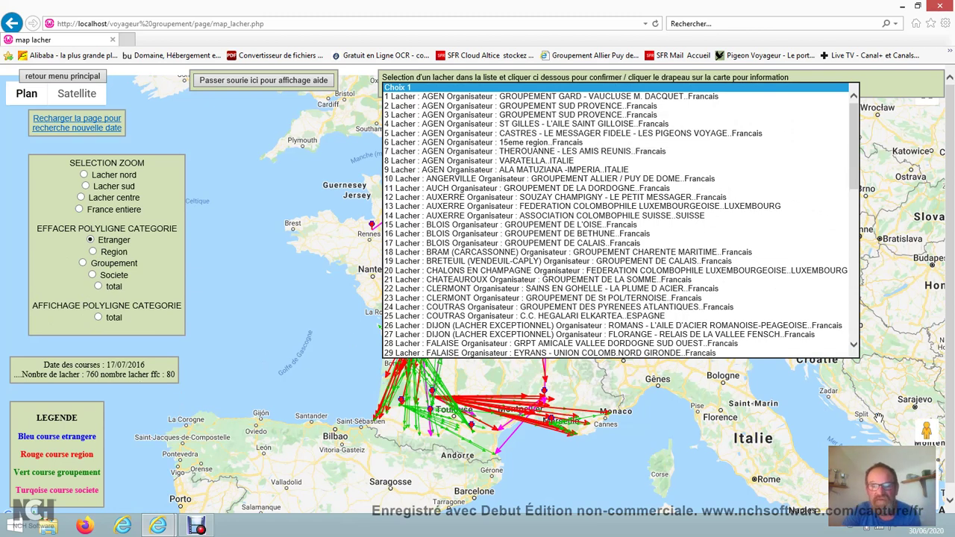
click(459, 87)
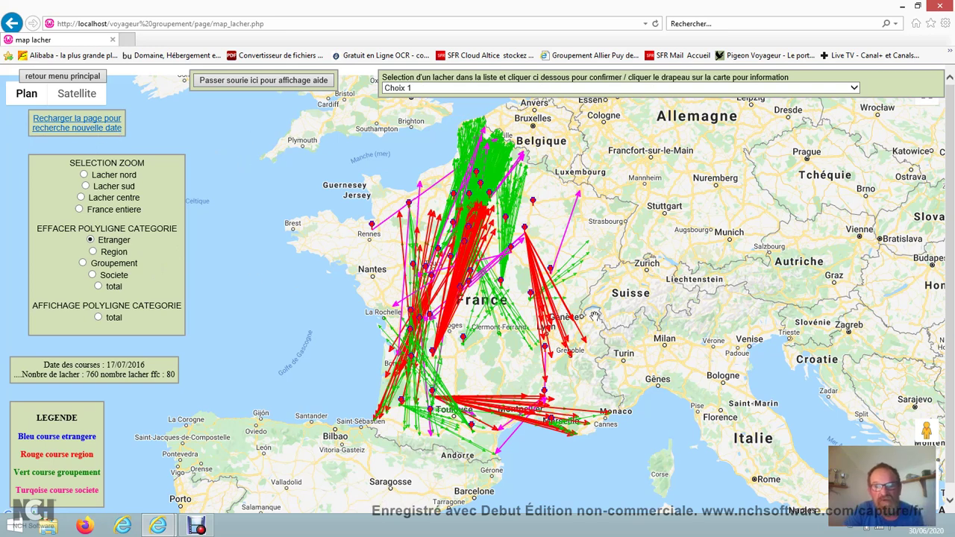
click(197, 526)
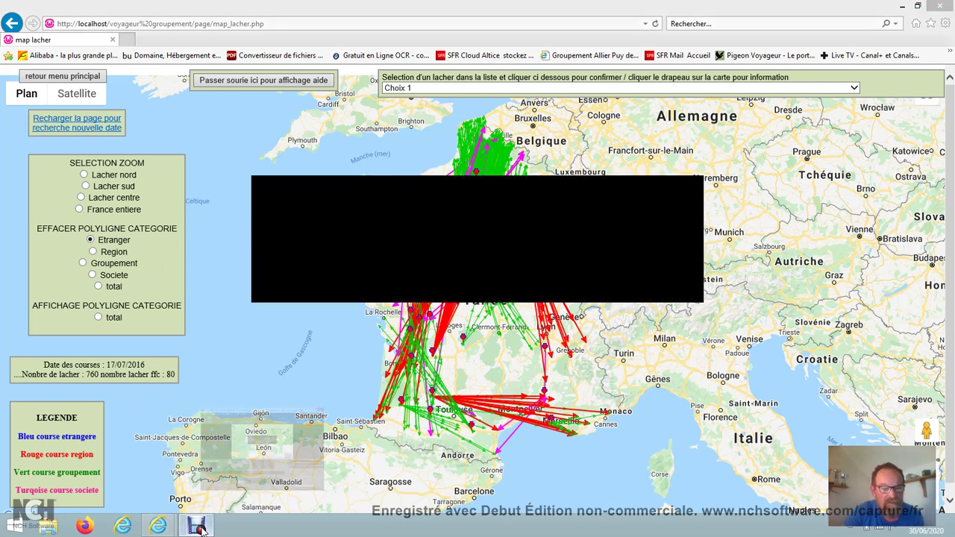